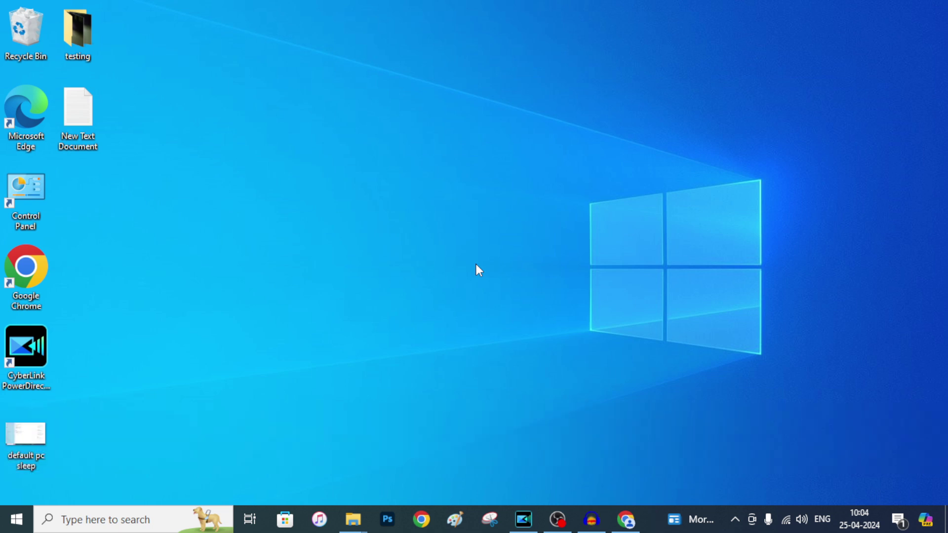
- Launch Google Chrome from the Windows taskbar to get a new tab page
click(626, 519)
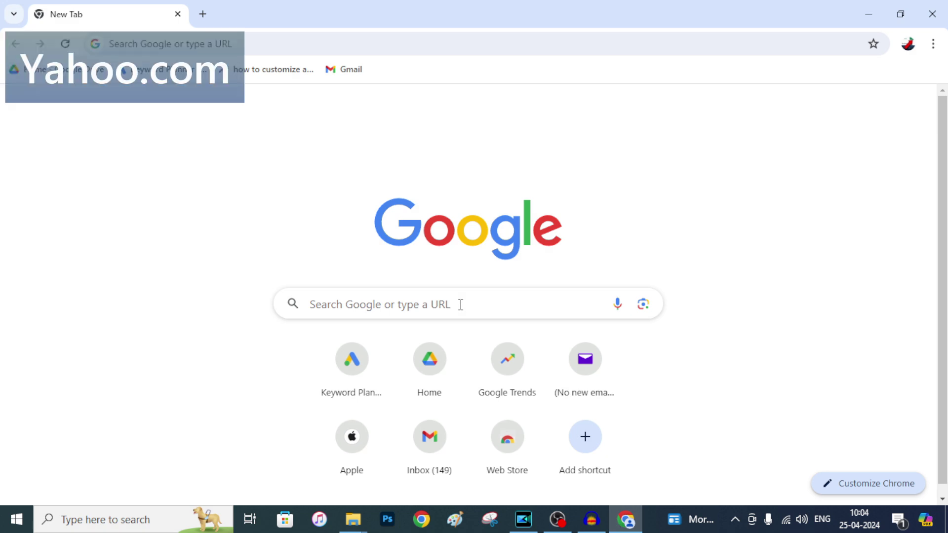
- Go to yahoo.com using the new tab page's search box
click(459, 304)
text(yaho)
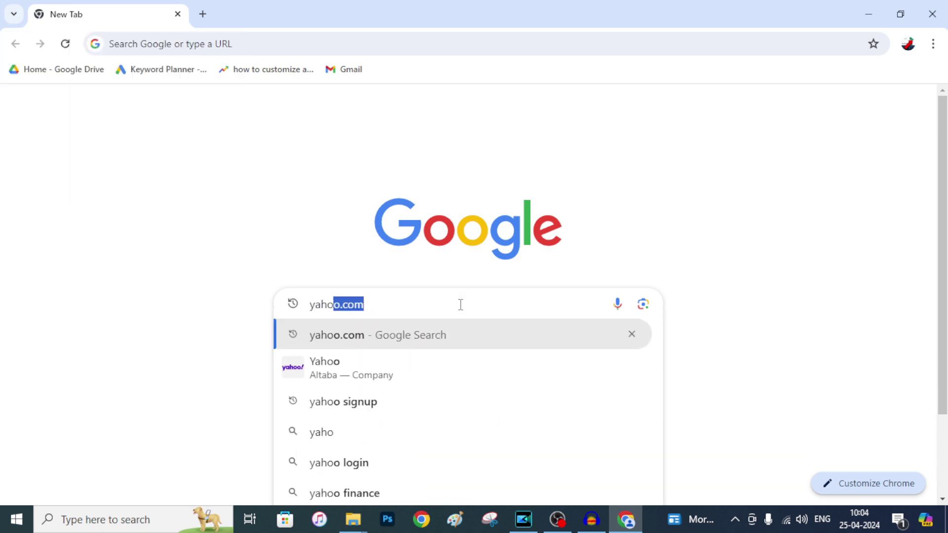
text(o.com)
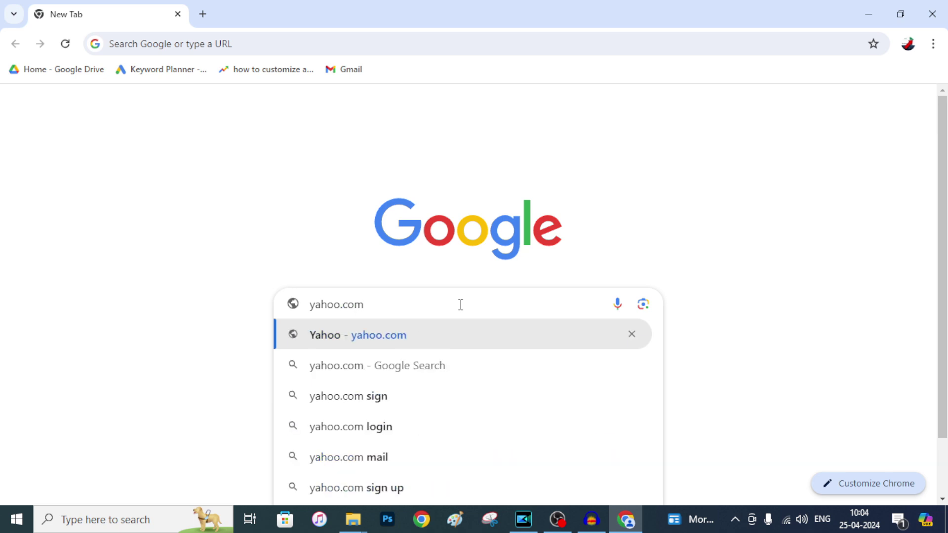
key(Return)
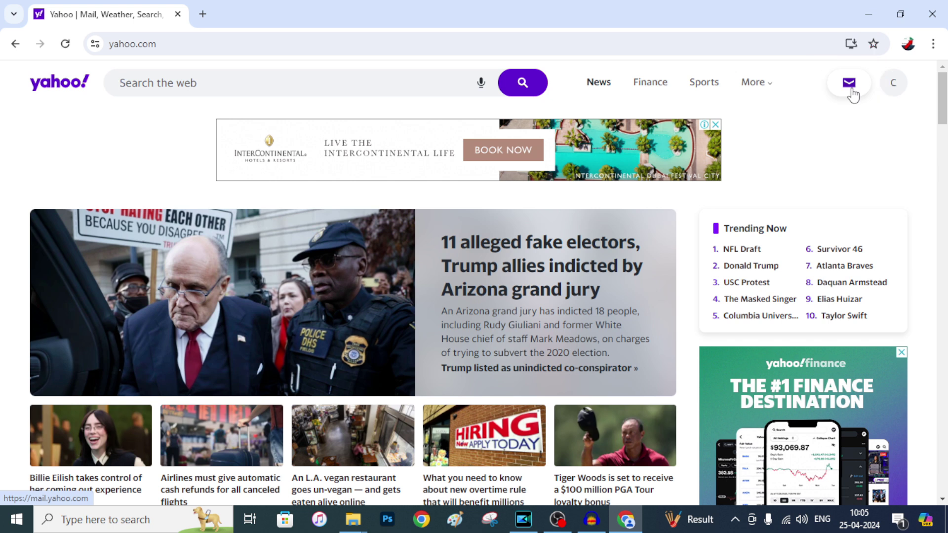
- Open the Yahoo Mail inbox with the envelope Mail icon at the homepage's top right
click(849, 82)
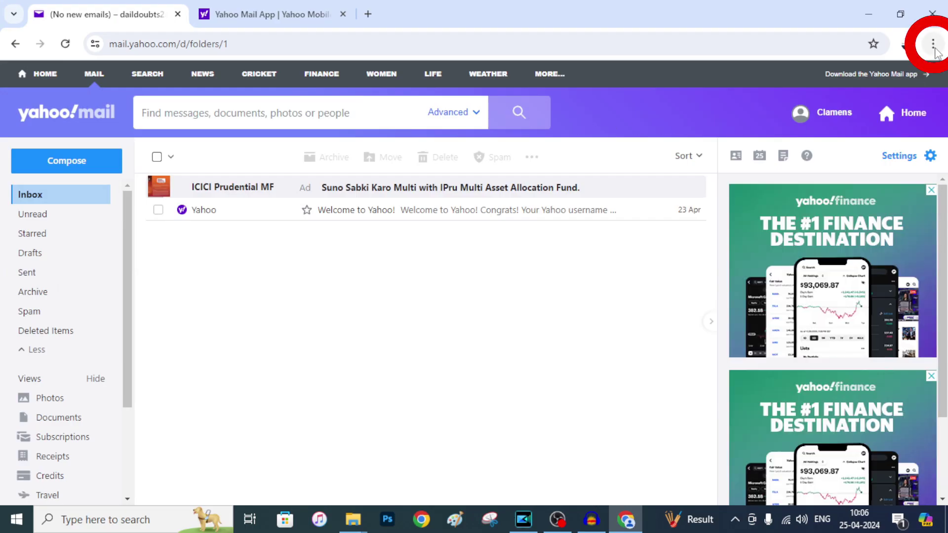
- Create a 'Yahoo Mail' shortcut through Chrome's Save and share menu, then minimize Chrome
click(933, 45)
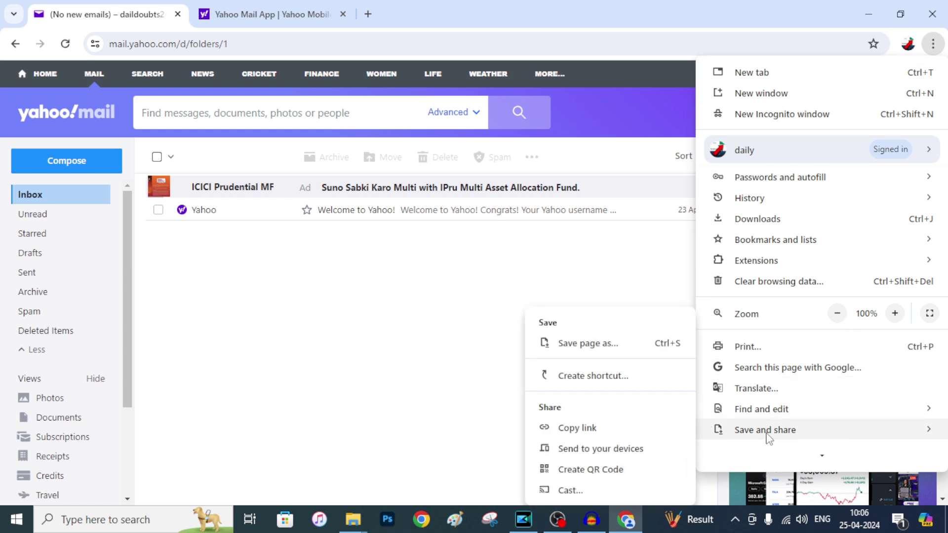
mouse_move(765, 430)
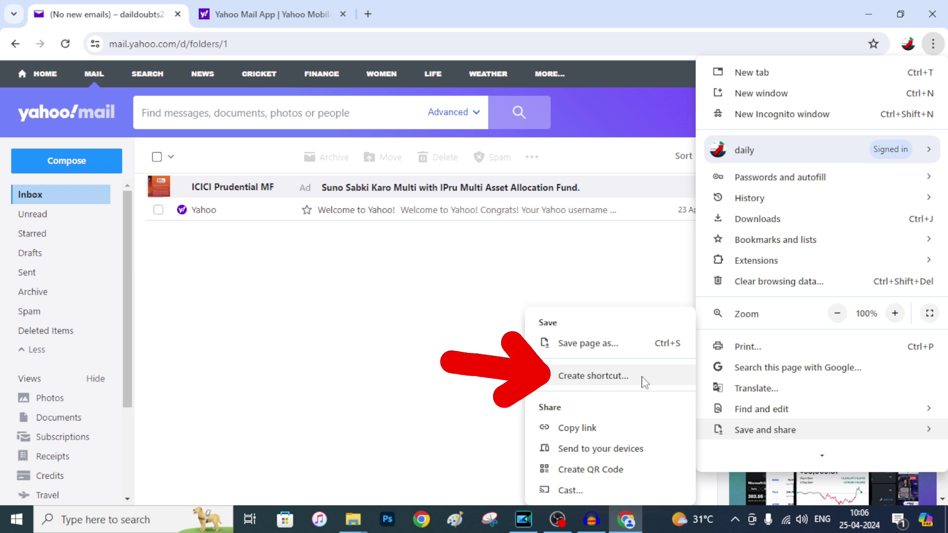
click(609, 382)
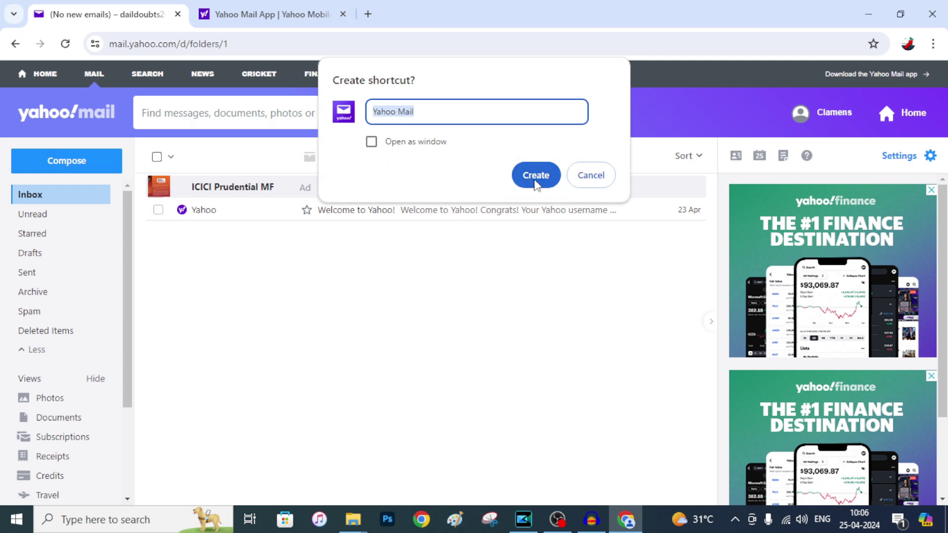
click(535, 178)
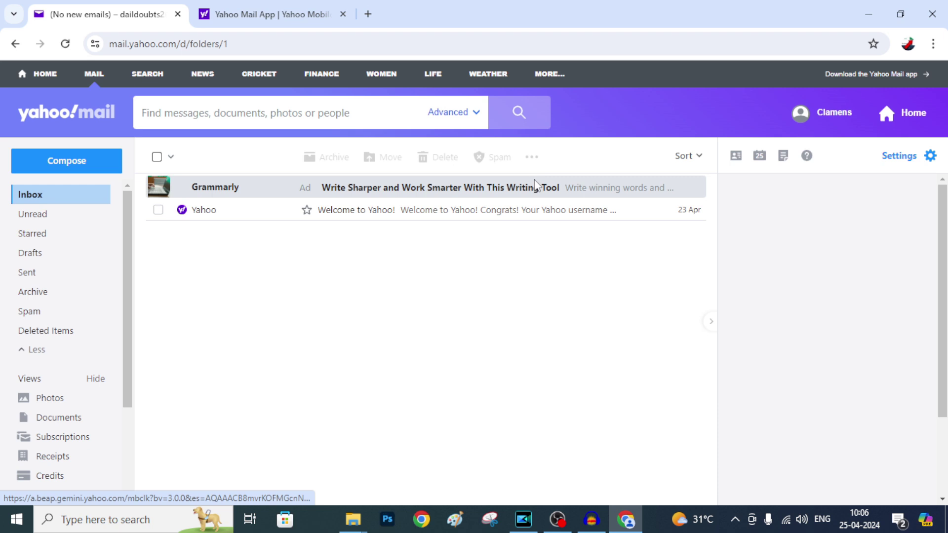
click(865, 15)
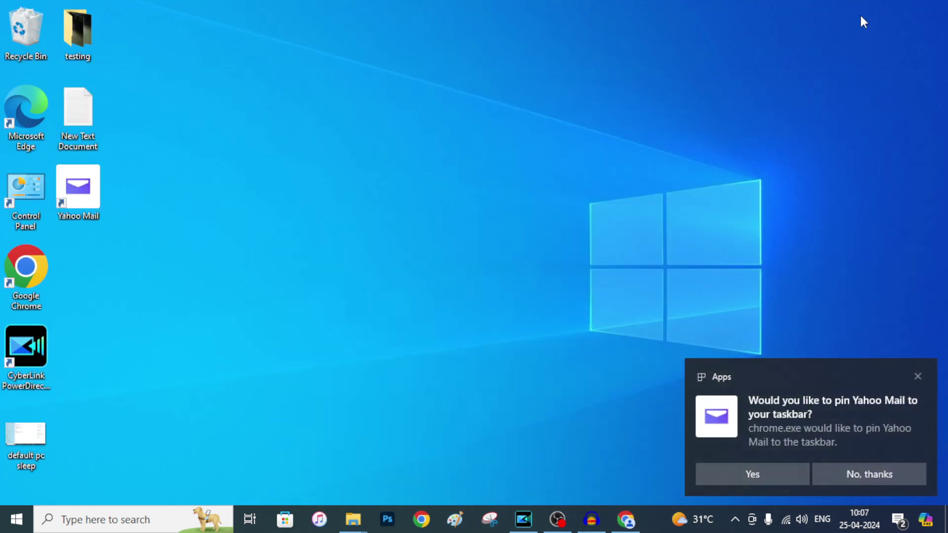
- Open Yahoo Mail from its desktop shortcut, confirm the inbox loads, then close that window
double_click(81, 198)
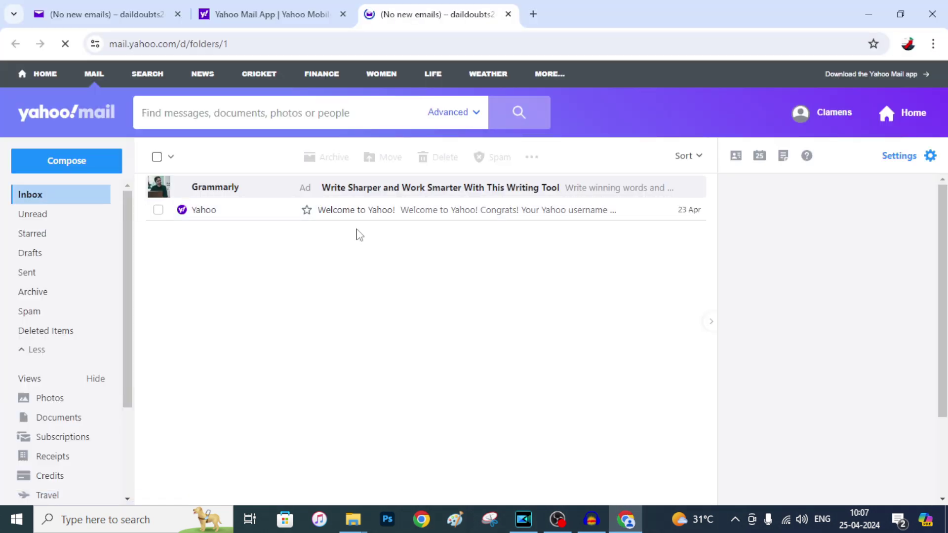
click(932, 13)
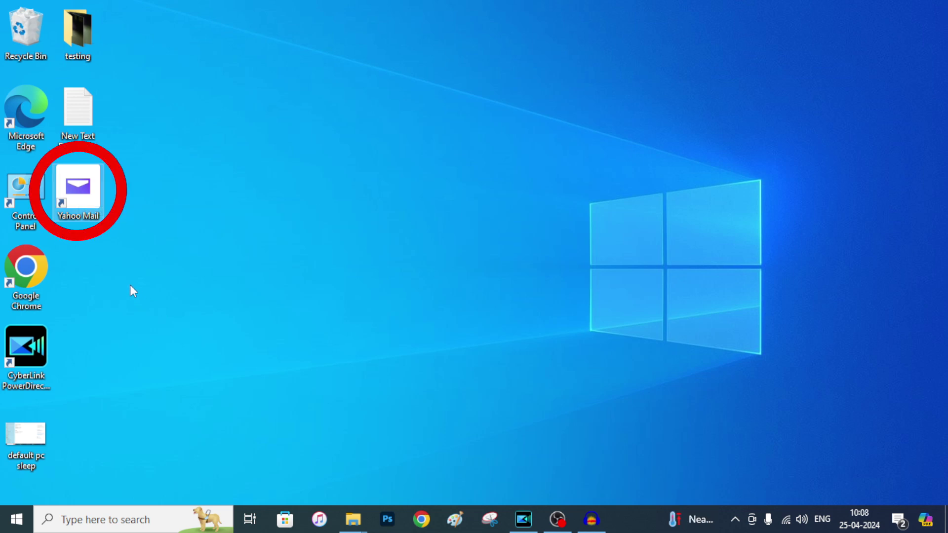
- Pin the Yahoo Mail desktop shortcut to the taskbar and launch it from the new pin
right_click(91, 194)
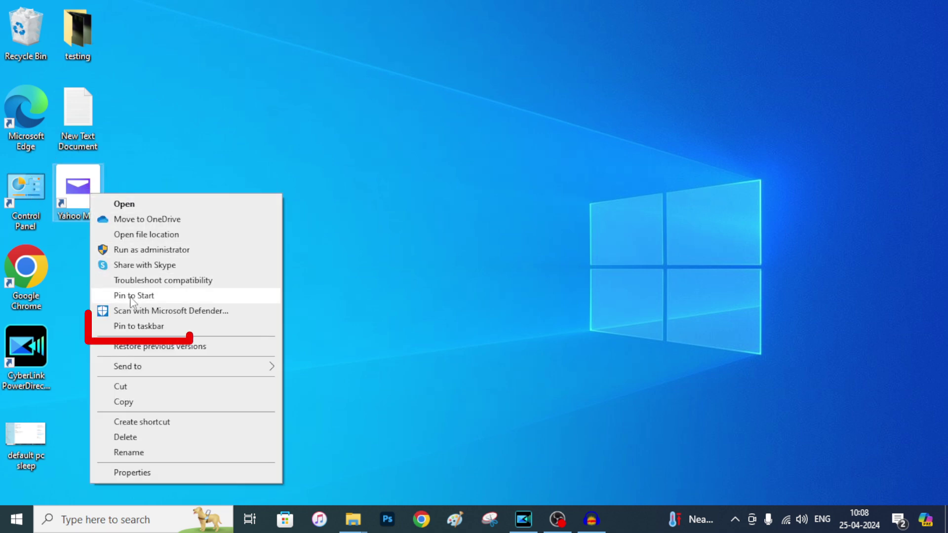
click(170, 328)
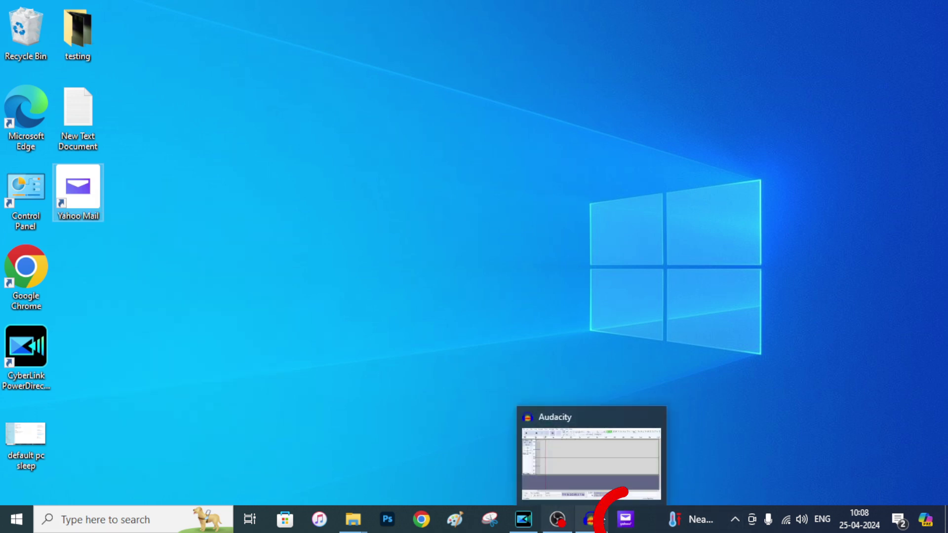
click(626, 520)
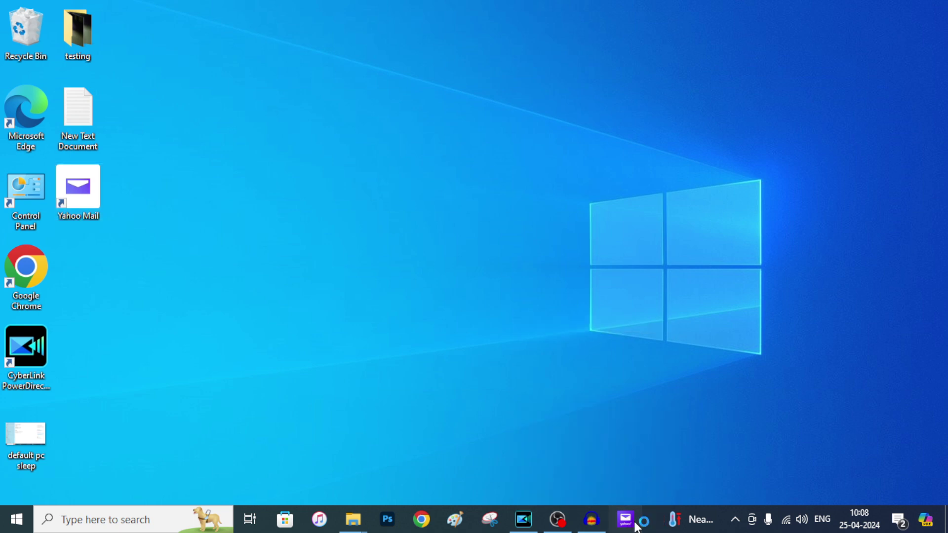